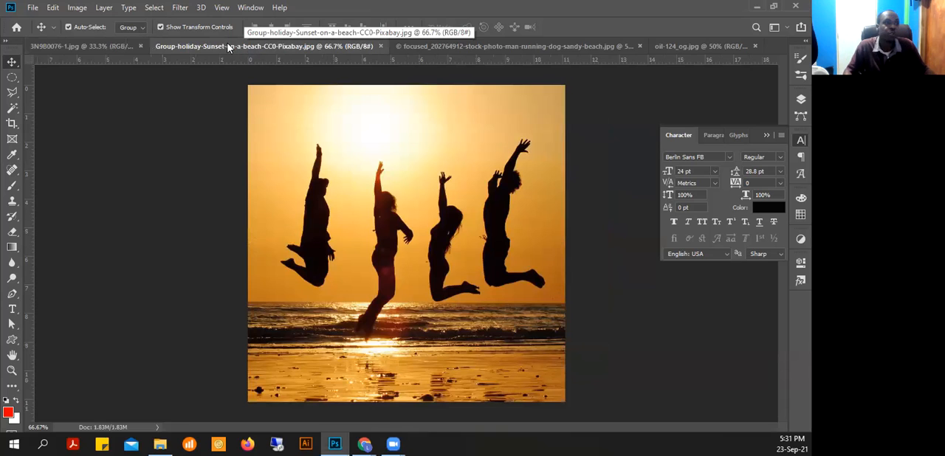
Look through the open beach and portrait photos and return to 3N9B0076-1.jpg
click(101, 47)
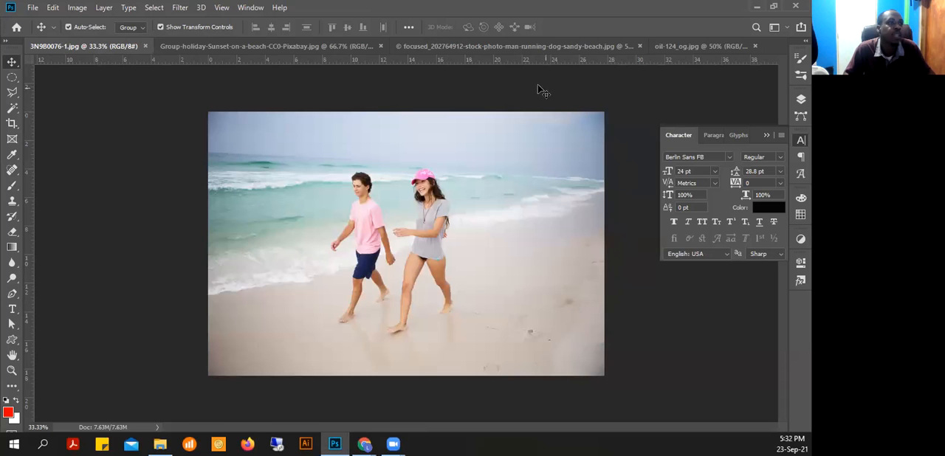
click(499, 46)
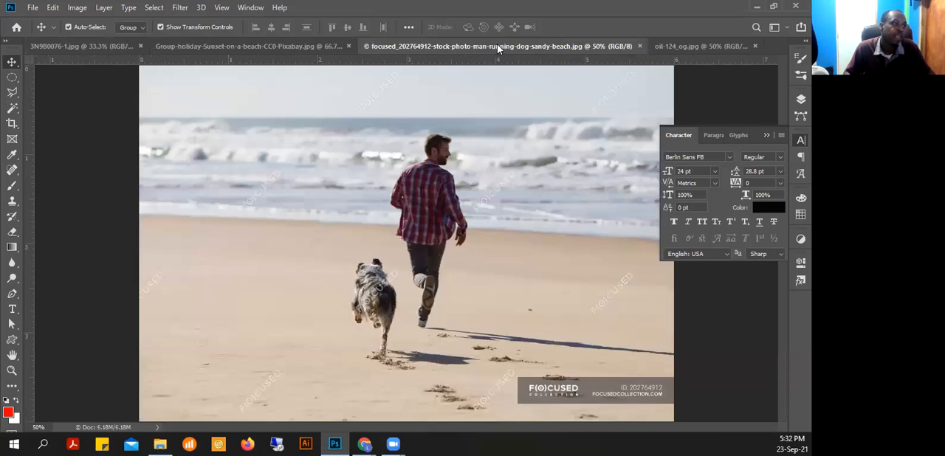
click(694, 46)
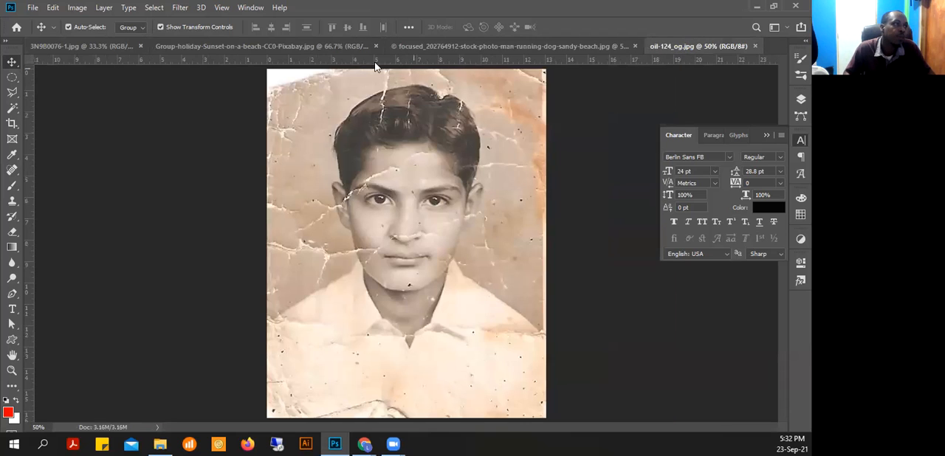
click(92, 46)
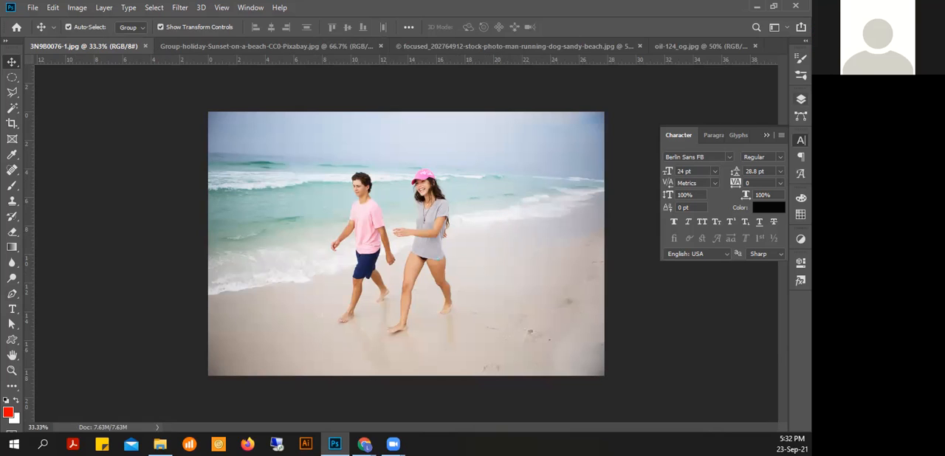
Show the layers of the photo and choose the Clone Stamp tool with a round brush of 158 px and 0% hardness
click(801, 99)
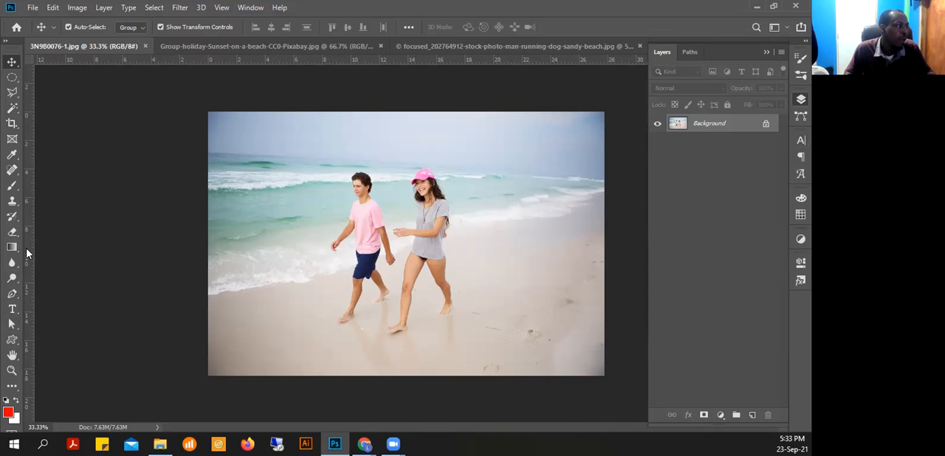
click(10, 207)
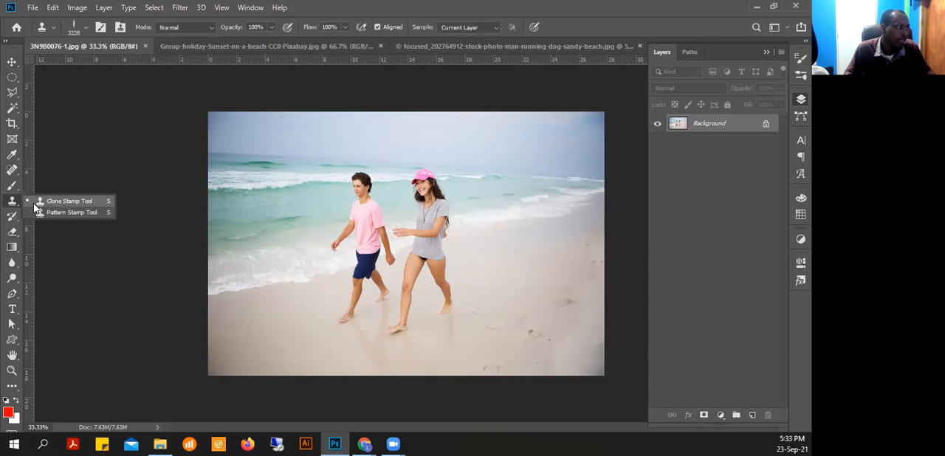
click(50, 204)
right_click(400, 272)
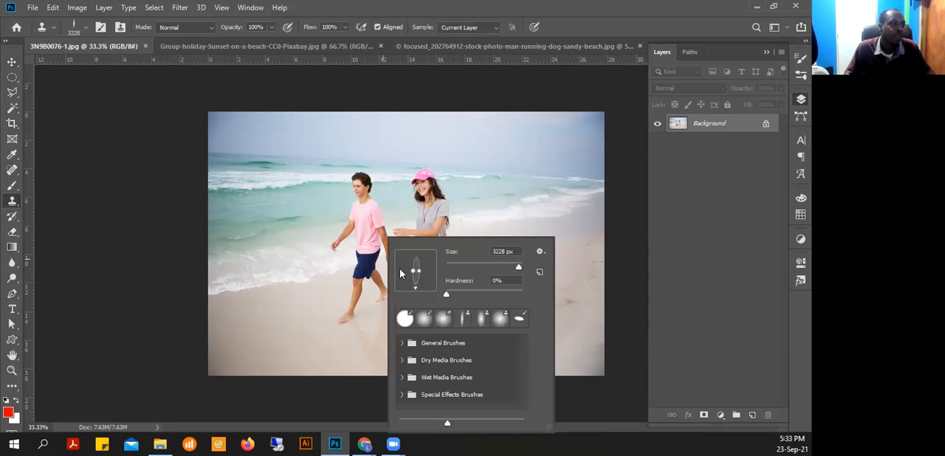
drag(519, 271, 477, 271)
drag(419, 276, 495, 268)
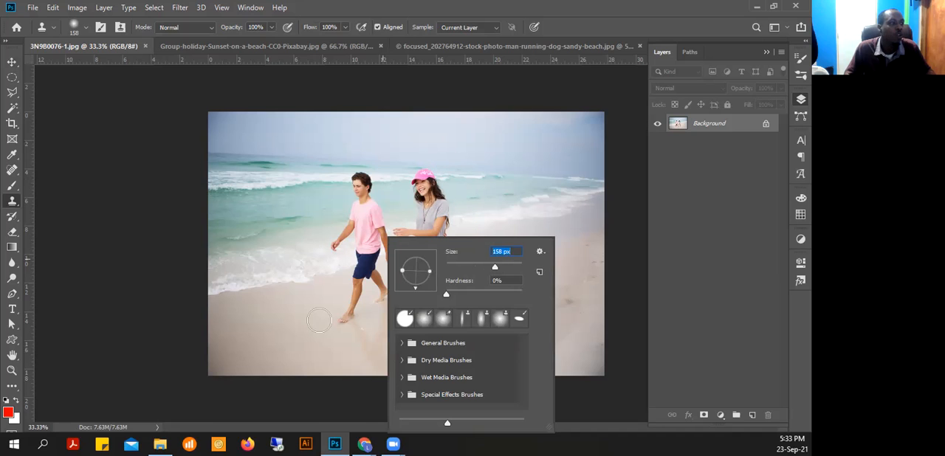
click(574, 17)
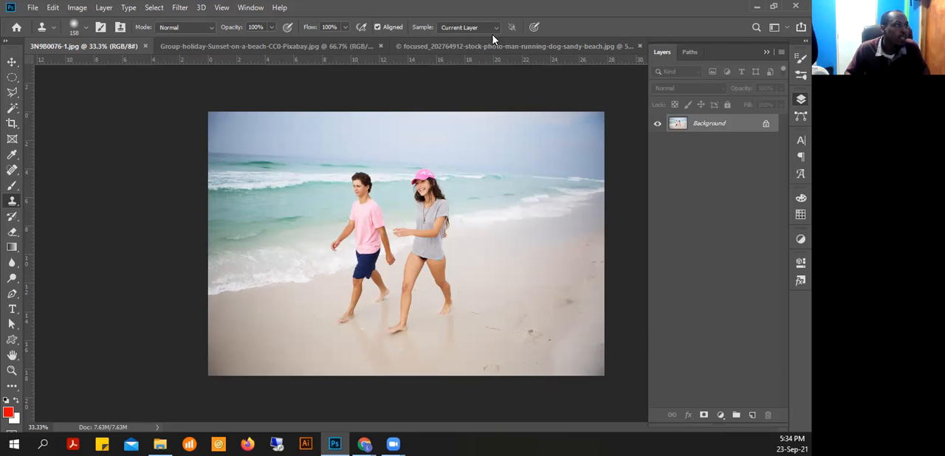
Duplicate the Background layer and set the Clone Stamp brush size to 174 px
drag(729, 127, 753, 415)
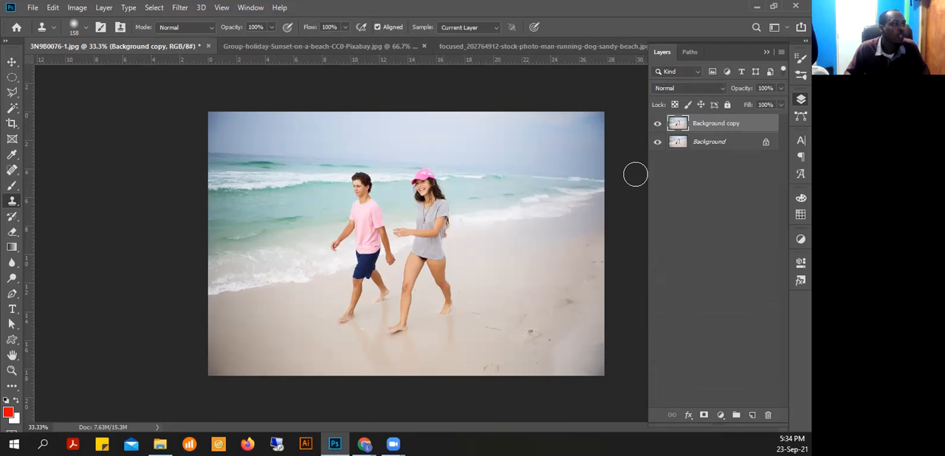
right_click(359, 184)
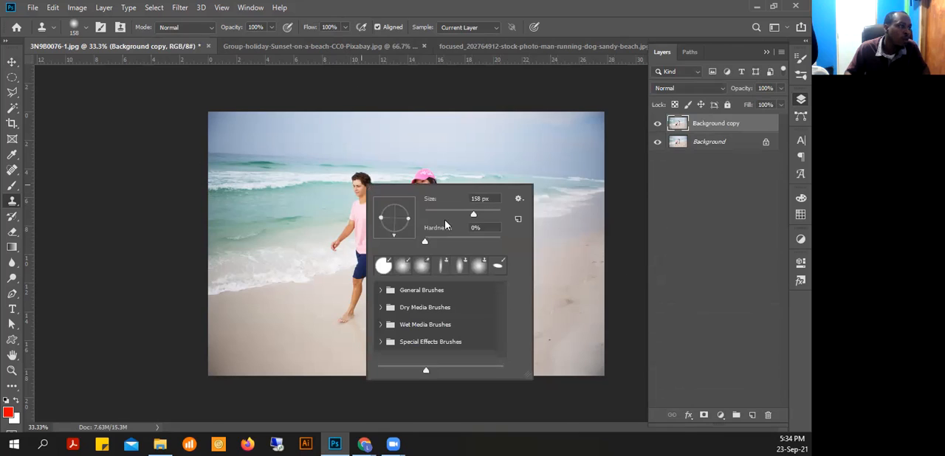
drag(474, 213, 475, 214)
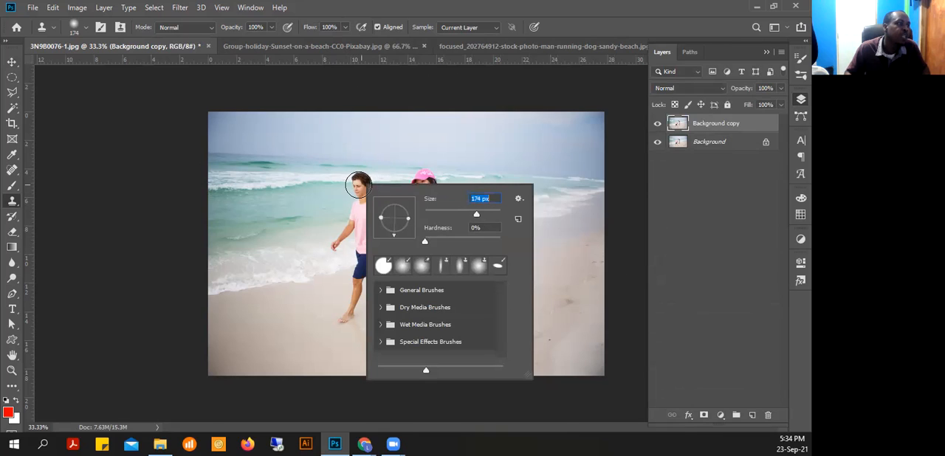
click(436, 15)
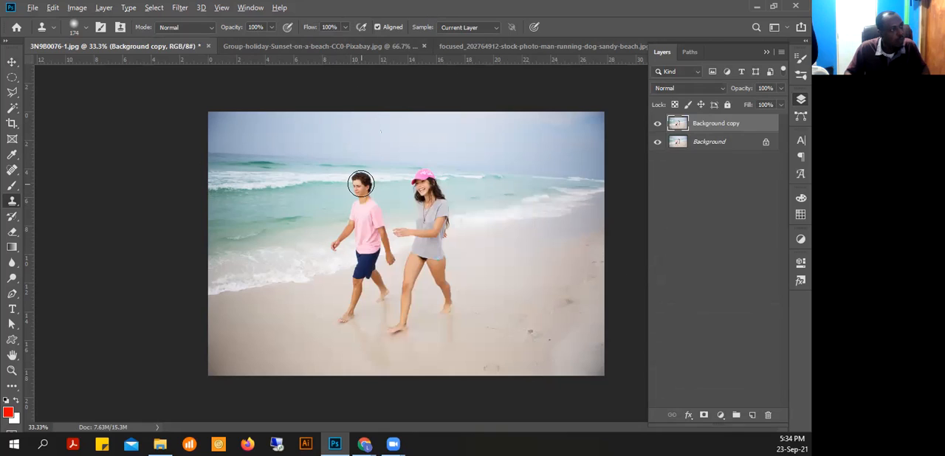
Sample the man's head with the Clone Stamp and paint his full figure onto the beach behind the woman, undoing the stray last stroke
alt+click(361, 183)
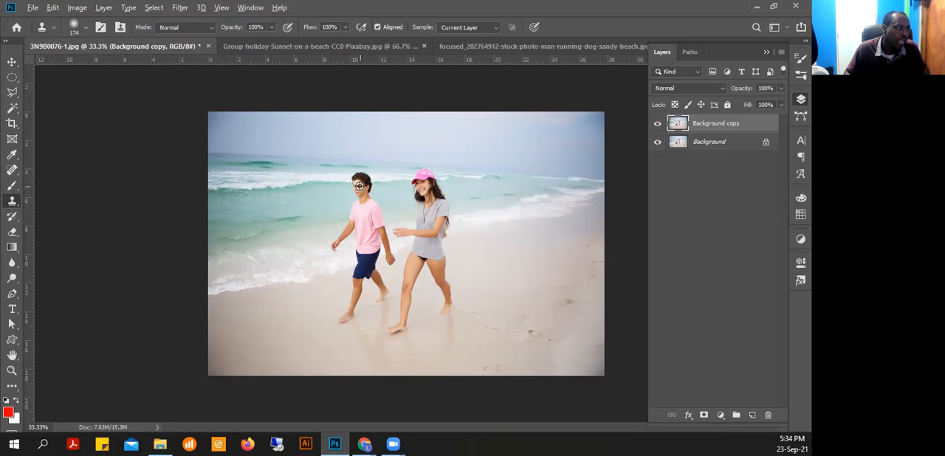
drag(356, 177, 363, 187)
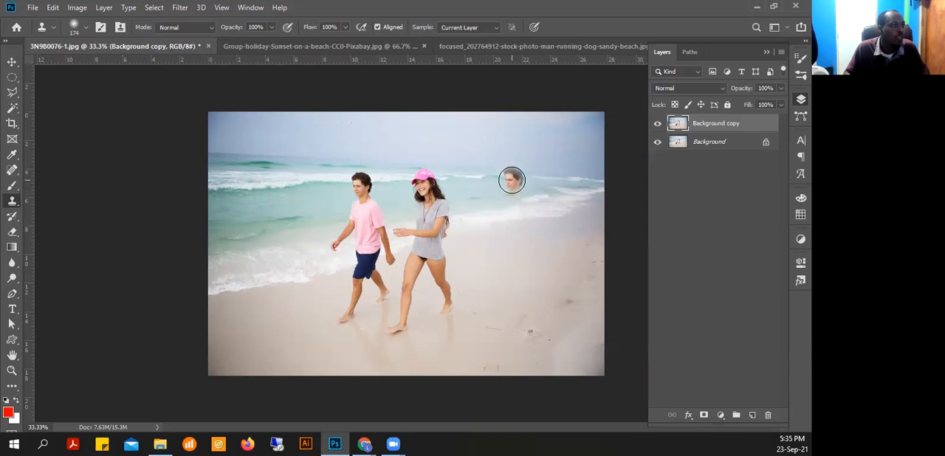
click(511, 180)
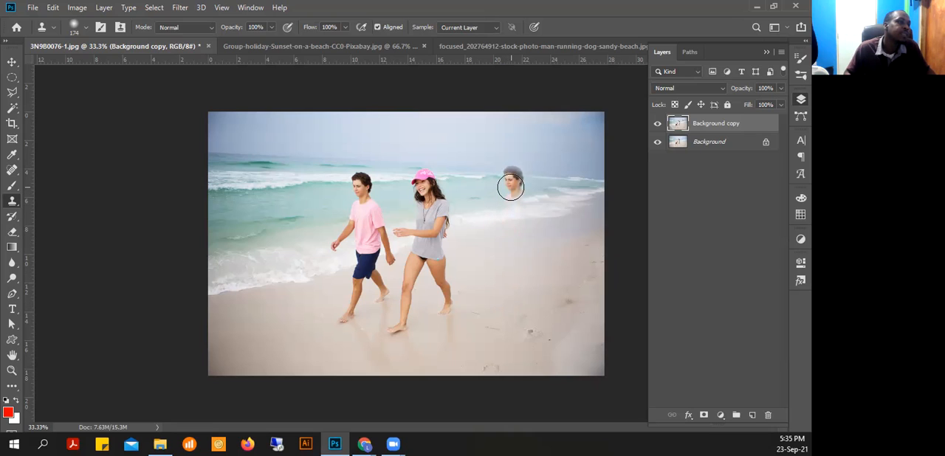
mouse_move(511, 188)
mouse_down()
mouse_move(508, 213)
mouse_move(502, 186)
mouse_move(511, 172)
mouse_move(523, 173)
mouse_move(507, 210)
mouse_move(517, 215)
mouse_move(523, 201)
mouse_move(520, 225)
mouse_move(512, 215)
mouse_move(527, 212)
mouse_move(538, 263)
mouse_move(511, 212)
mouse_move(487, 237)
mouse_move(494, 258)
mouse_move(527, 268)
mouse_move(537, 292)
mouse_move(530, 302)
mouse_move(504, 262)
mouse_move(492, 297)
mouse_move(499, 314)
mouse_move(529, 281)
mouse_move(516, 305)
mouse_up()
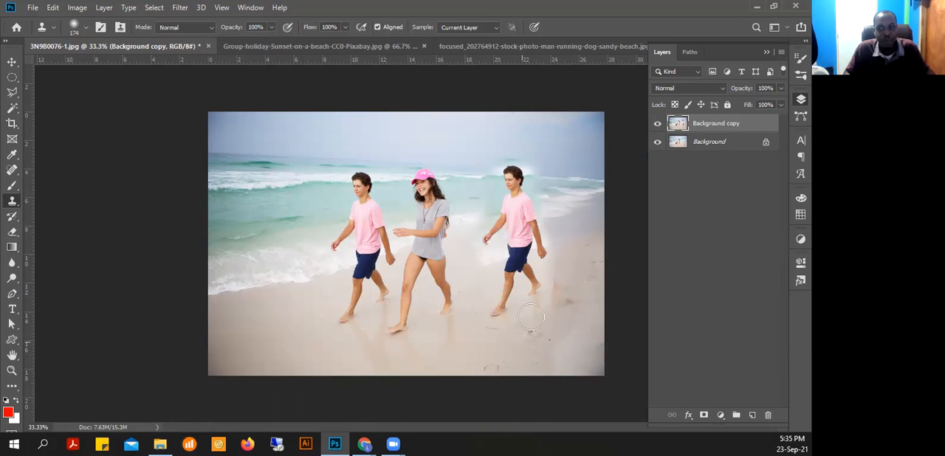
drag(557, 220, 559, 288)
key(ctrl+z)
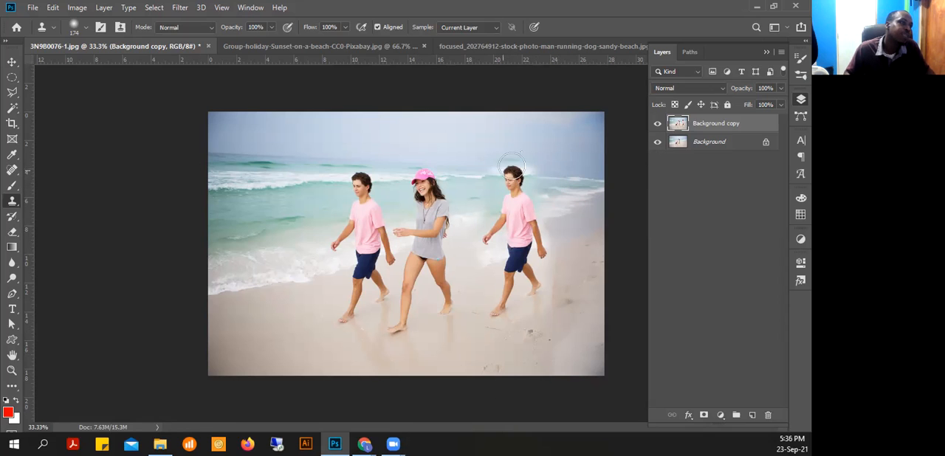
Compare the Background copy with the original photo by toggling its visibility, and hide the Background layer
click(11, 63)
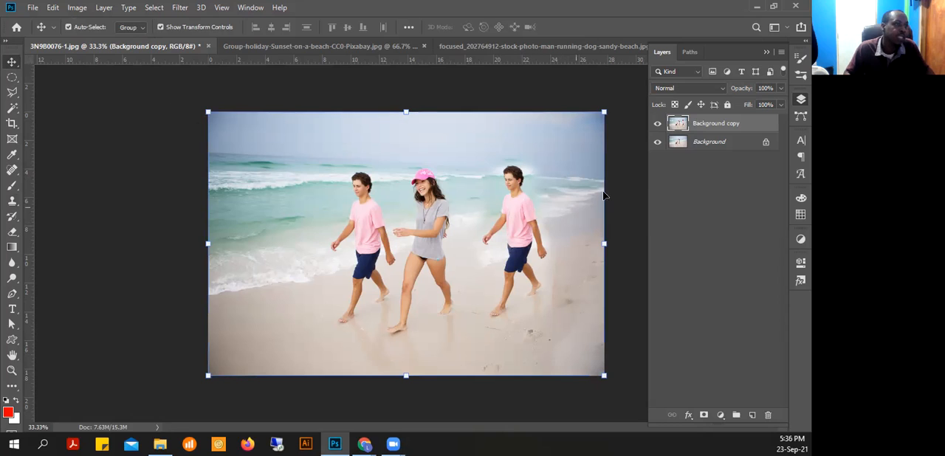
click(658, 124)
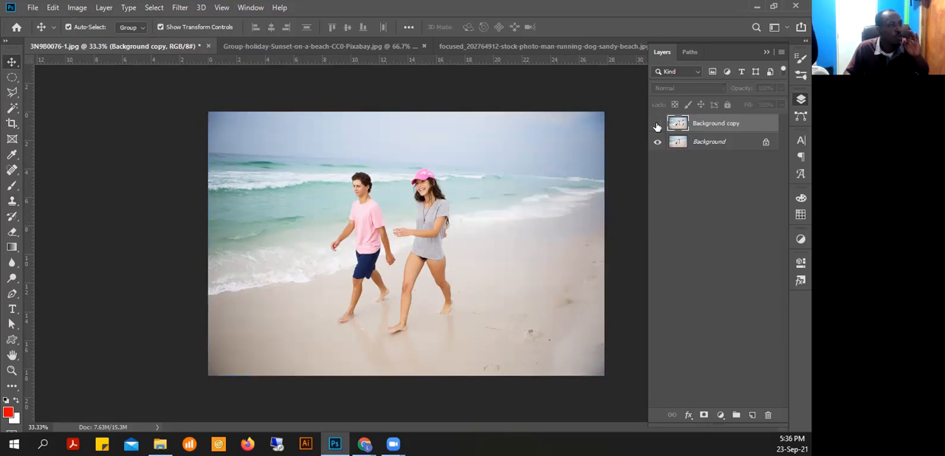
click(657, 124)
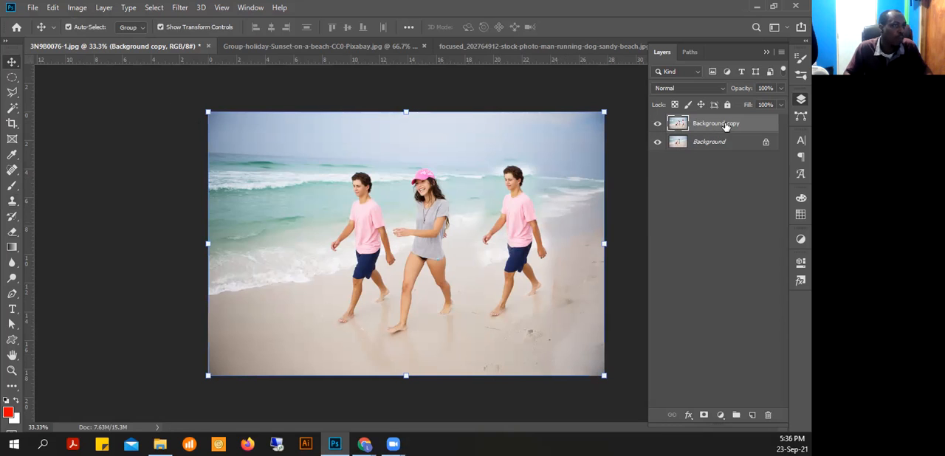
click(657, 127)
click(716, 142)
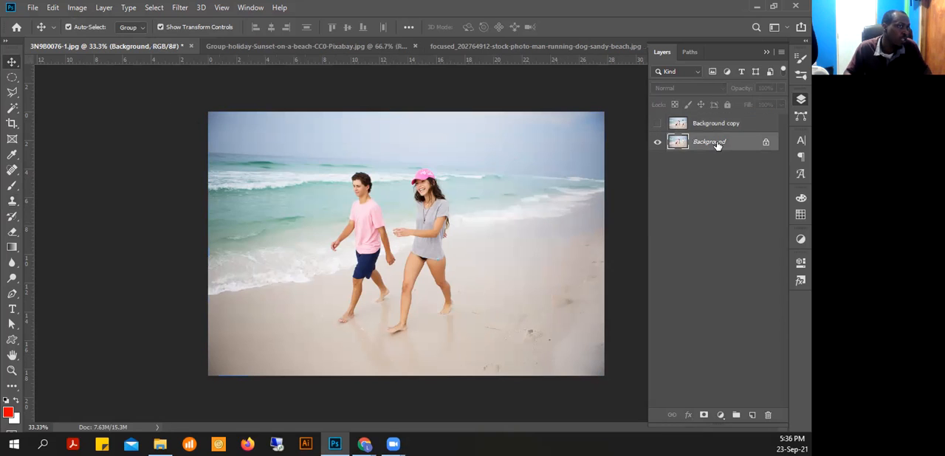
click(680, 127)
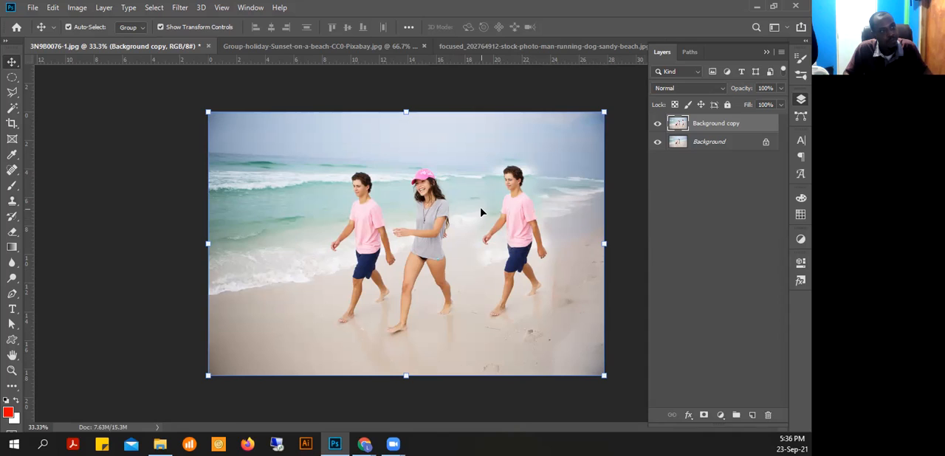
click(657, 142)
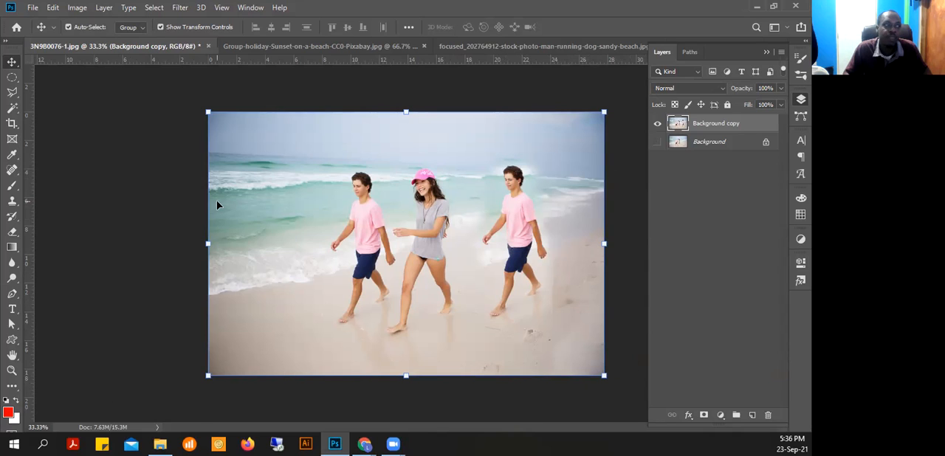
Make an elliptical selection around the cloned man and add a layer mask to the Background copy that hides the selection
key(m)
drag(464, 160, 561, 333)
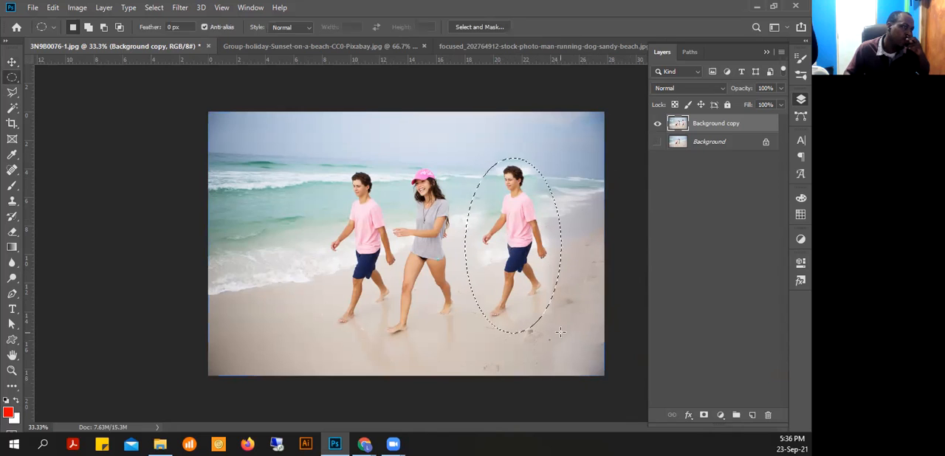
click(108, 8)
mouse_move(238, 193)
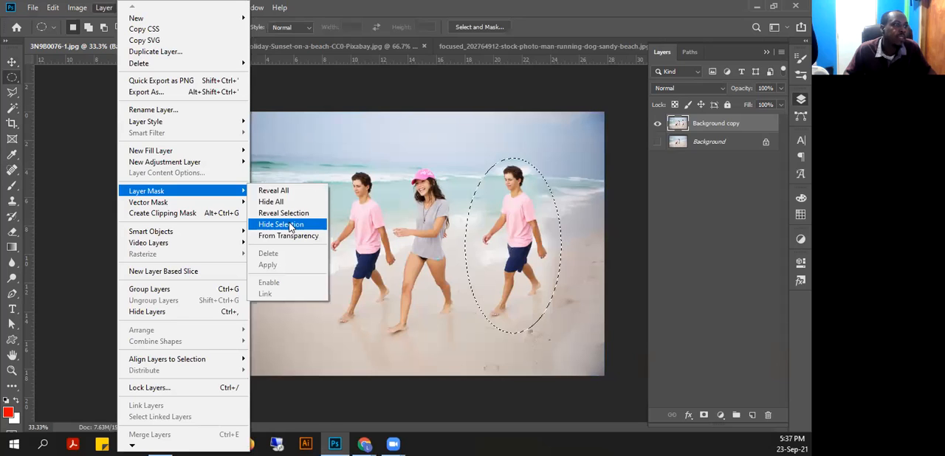
click(281, 224)
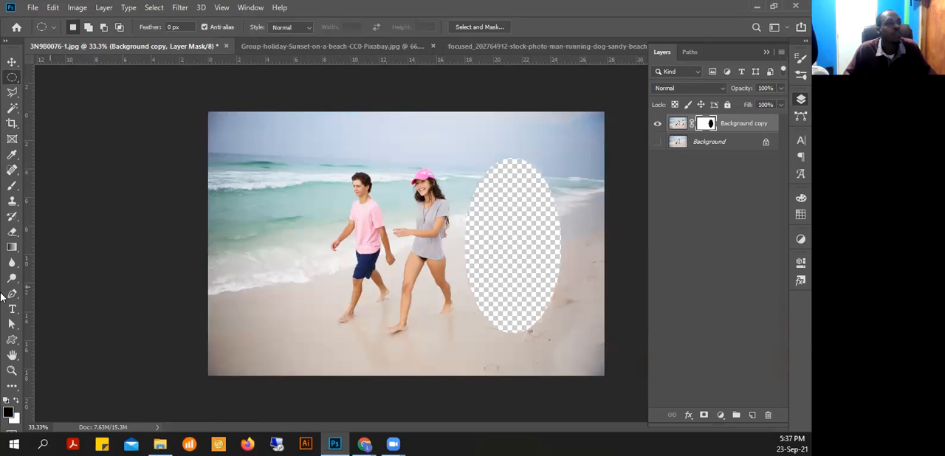
click(13, 63)
click(638, 141)
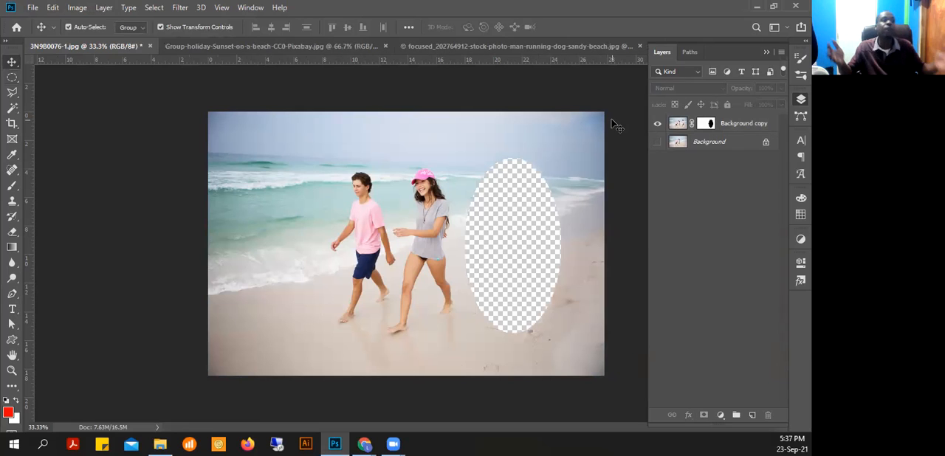
Check the masked area with the Background layer shown and hidden, and delete the layer mask without applying it
click(657, 143)
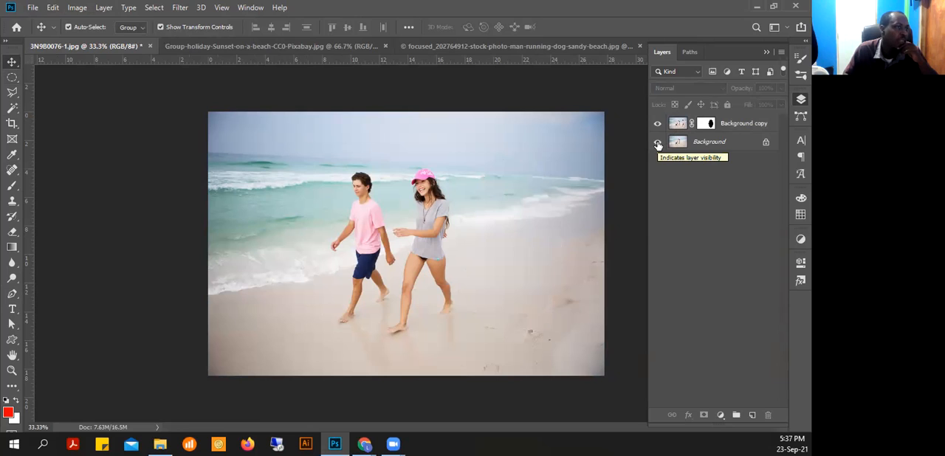
click(658, 143)
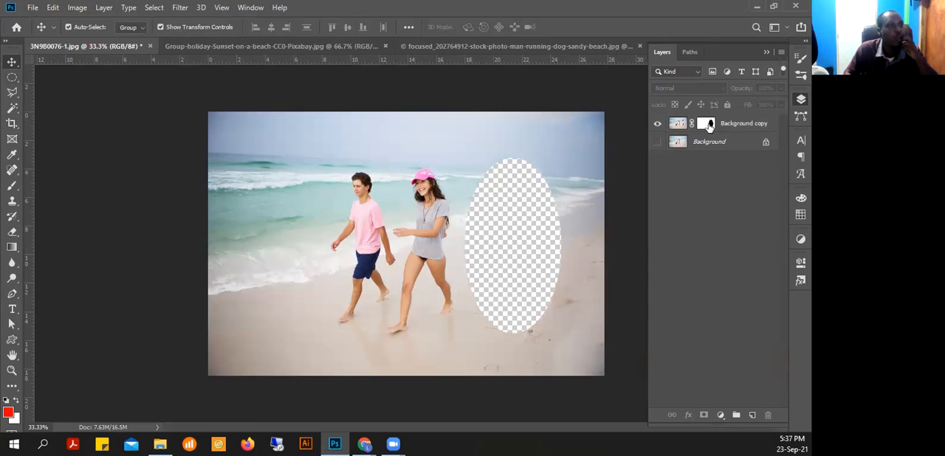
drag(706, 125, 769, 410)
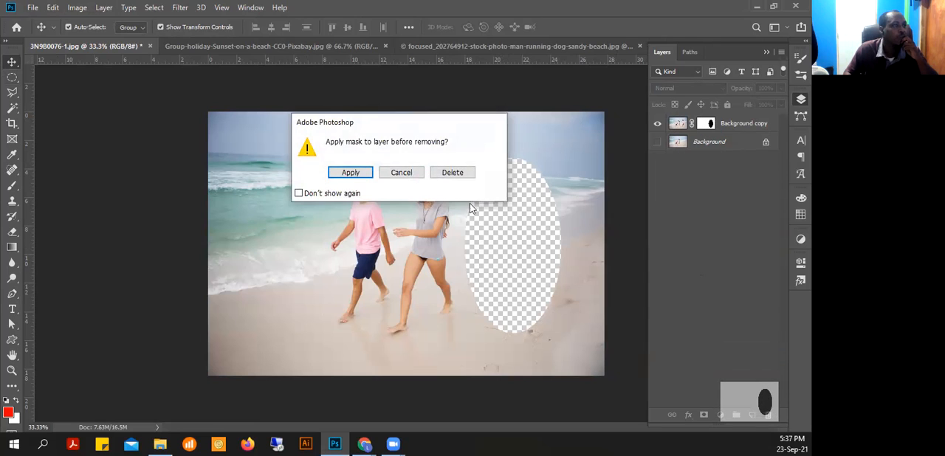
click(457, 174)
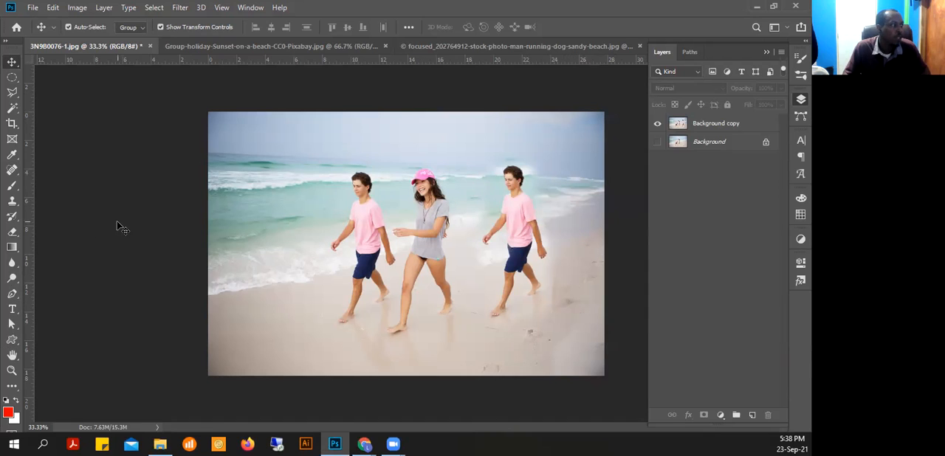
Activate the Clone Stamp on the Background copy layer, sample the sea beside the cloned man and paint out his head
key(s)
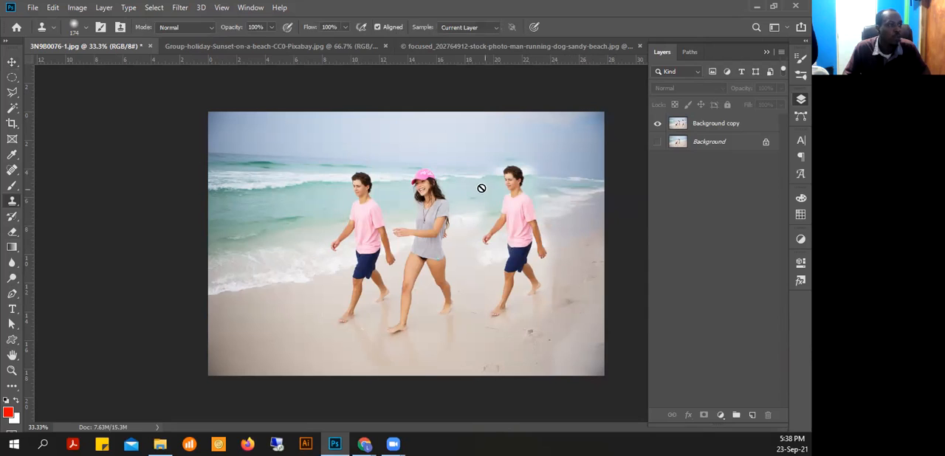
click(728, 127)
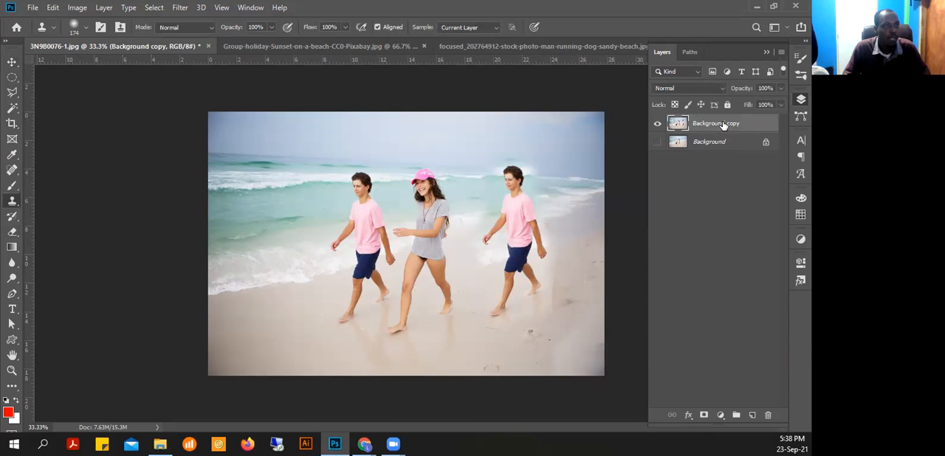
alt+click(469, 176)
drag(499, 177, 511, 176)
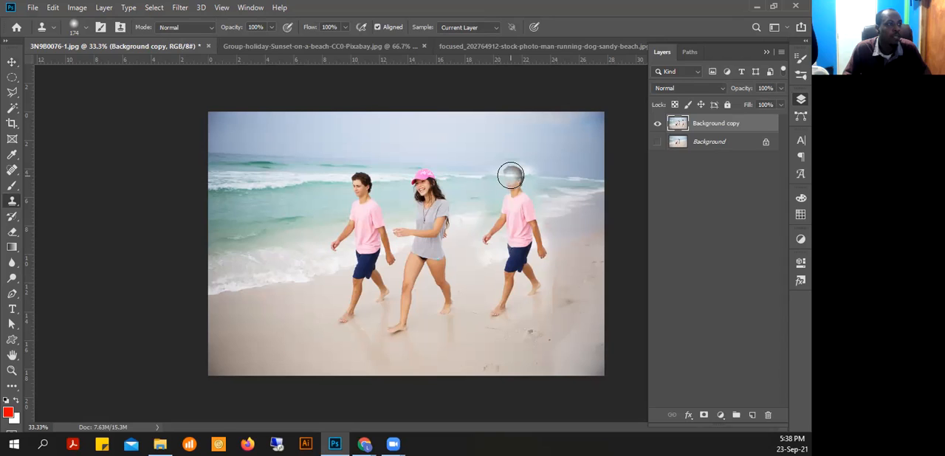
mouse_move(511, 176)
mouse_down()
mouse_move(502, 169)
mouse_move(528, 184)
mouse_up()
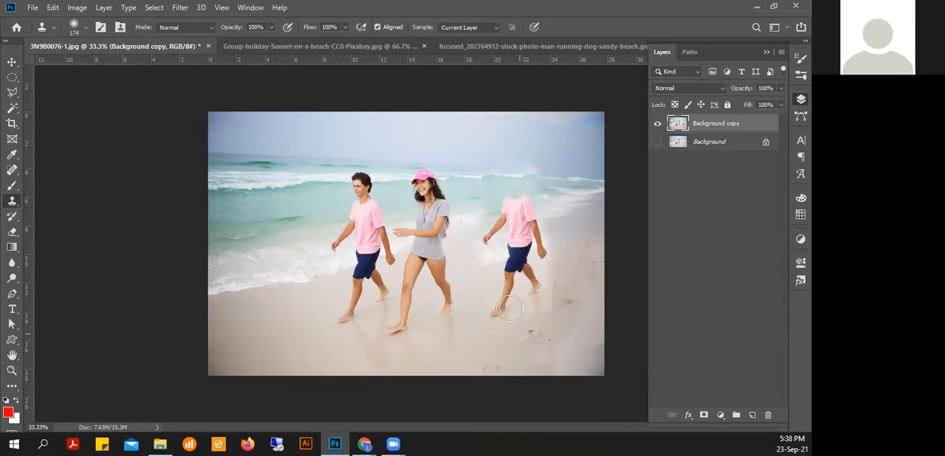
Paint out the cloned man's legs, torso and arms with the Clone Stamp, using nearby sand and surf as sources
alt+click(488, 263)
mouse_move(519, 252)
mouse_down()
mouse_move(496, 308)
mouse_move(519, 306)
mouse_move(514, 279)
mouse_move(525, 273)
mouse_move(532, 294)
mouse_move(533, 257)
mouse_move(541, 257)
mouse_move(523, 279)
mouse_move(545, 313)
mouse_move(544, 239)
mouse_up()
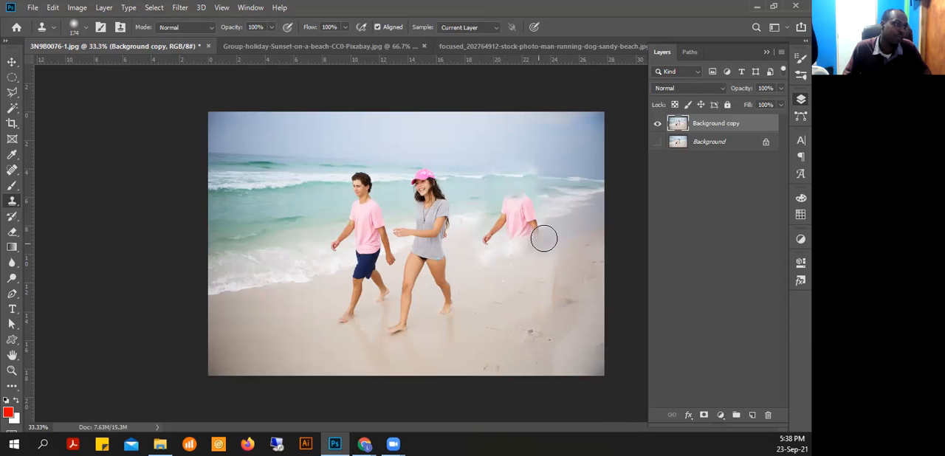
alt+click(481, 215)
drag(509, 215, 510, 199)
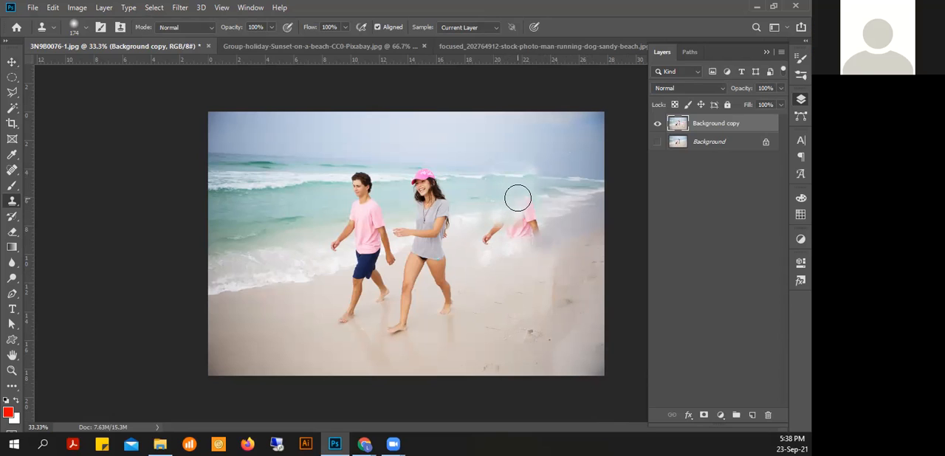
alt+click(559, 205)
mouse_move(532, 211)
mouse_down()
mouse_move(532, 230)
mouse_move(507, 220)
mouse_move(488, 236)
mouse_up()
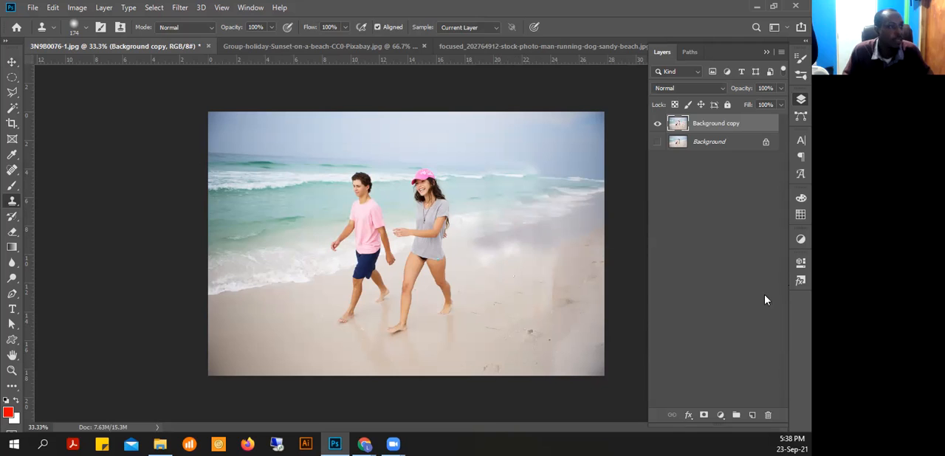
mouse_move(539, 291)
mouse_down()
mouse_move(549, 287)
mouse_move(550, 305)
mouse_up()
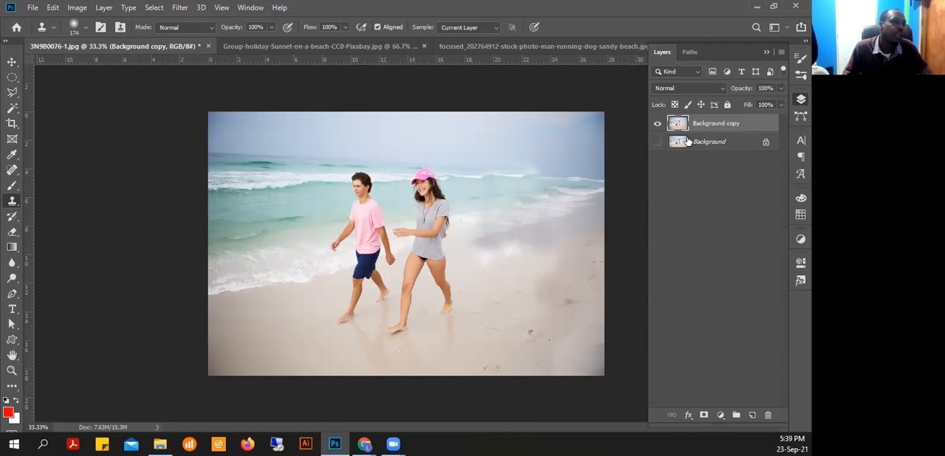
Compare the retouched Background copy with the original photo by toggling its visibility, leaving only the Background copy shown
click(657, 125)
click(658, 124)
click(658, 124)
click(659, 123)
click(659, 123)
click(663, 118)
click(665, 116)
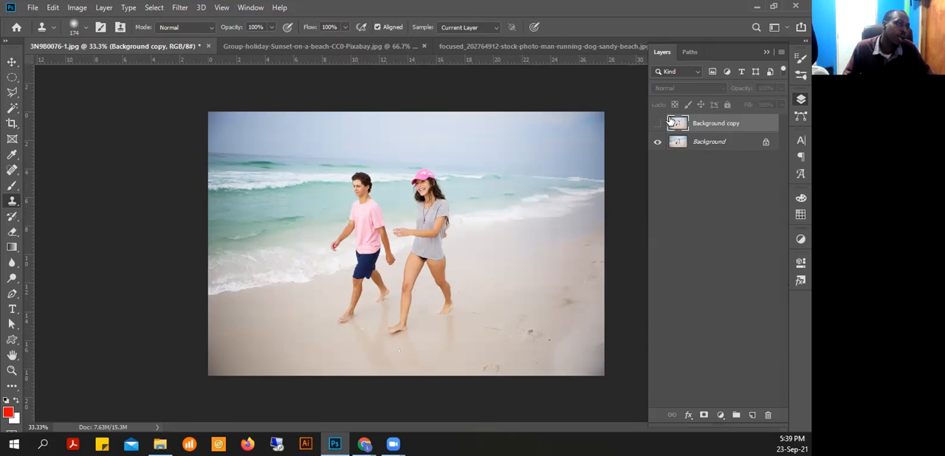
click(658, 125)
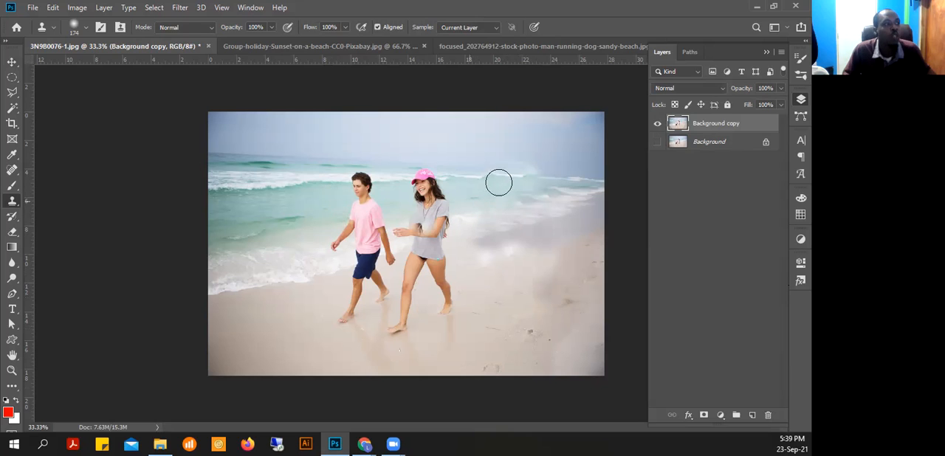
Undo the stray stamp and paint sampled sea water over the remaining man's face, neck and shoulders
click(362, 278)
key(ctrl+z)
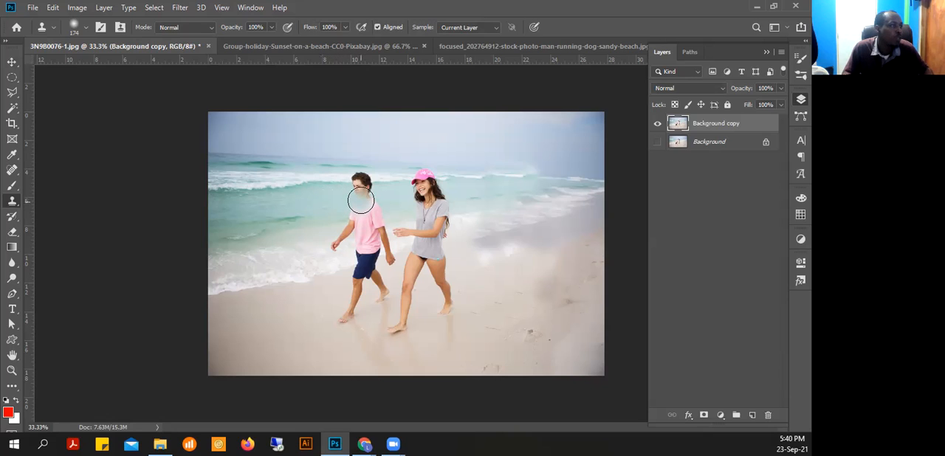
mouse_move(361, 199)
mouse_down()
mouse_move(363, 192)
mouse_move(368, 200)
mouse_up()
click(357, 196)
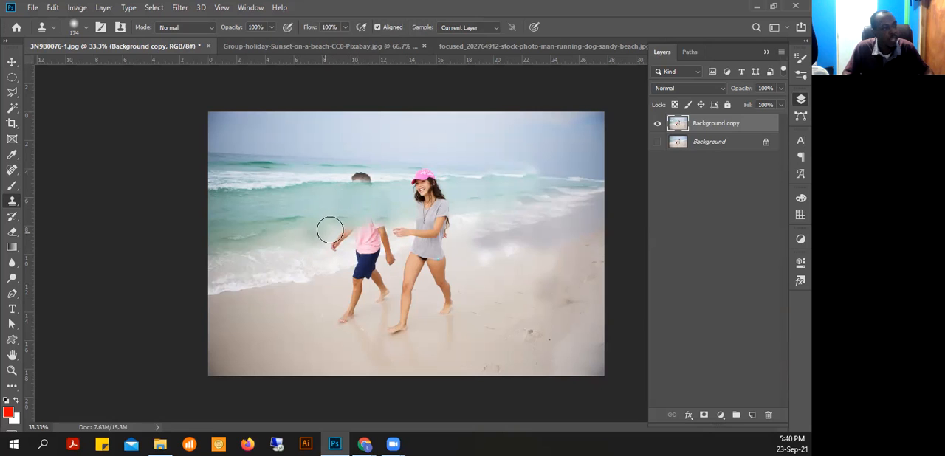
click(287, 243)
mouse_move(363, 220)
mouse_down()
mouse_move(365, 262)
mouse_move(367, 244)
mouse_up()
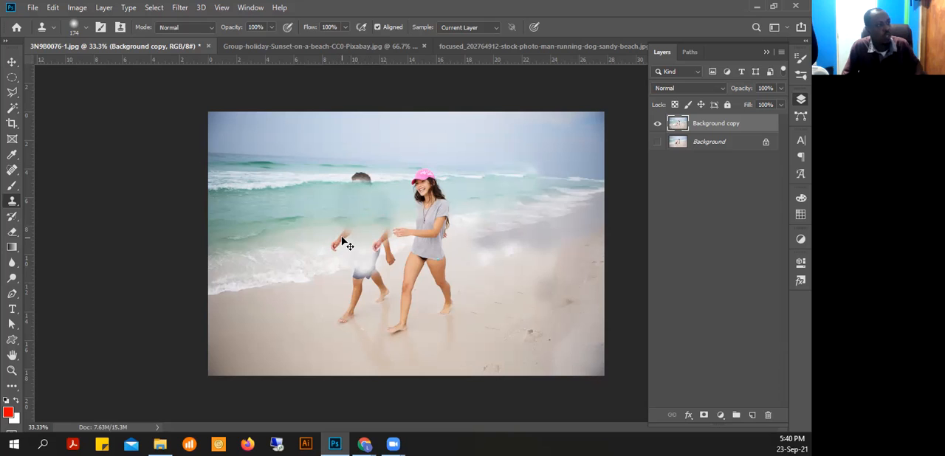
key(ctrl+z)
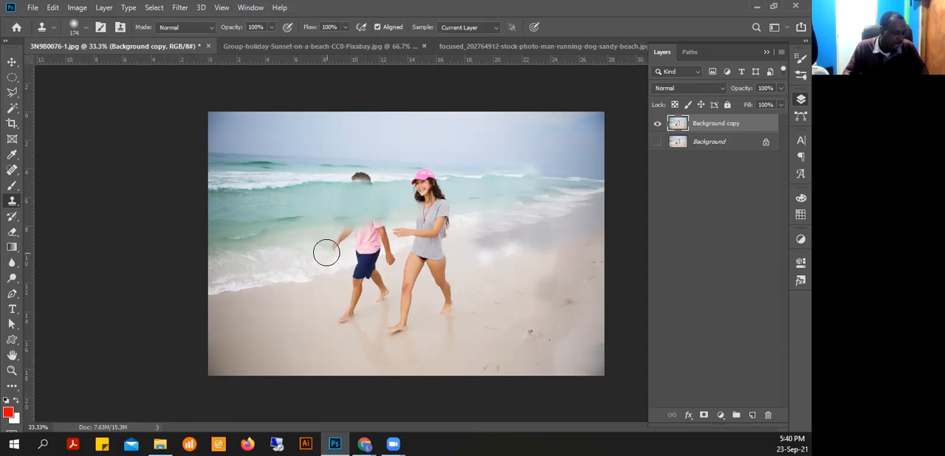
Paint out the rest of the man's body and hair with the Clone Stamp, using sampled beach and sea areas
alt+click(269, 285)
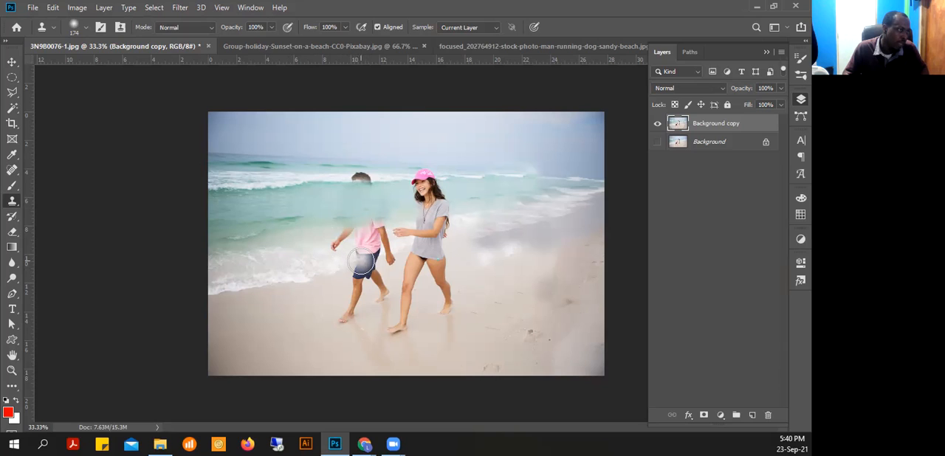
mouse_move(363, 263)
mouse_down()
mouse_move(334, 249)
mouse_move(349, 237)
mouse_move(349, 279)
mouse_move(363, 274)
mouse_move(342, 325)
mouse_move(364, 311)
mouse_move(318, 325)
mouse_move(376, 280)
mouse_move(376, 291)
mouse_move(353, 280)
mouse_up()
alt+click(291, 302)
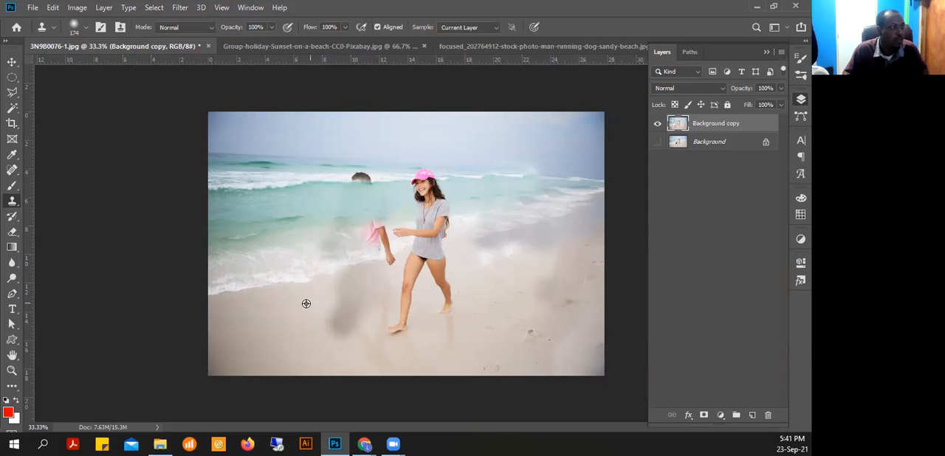
mouse_move(340, 311)
mouse_down()
mouse_move(354, 323)
mouse_move(340, 310)
mouse_move(344, 333)
mouse_move(355, 321)
mouse_up()
mouse_move(364, 248)
mouse_down()
mouse_move(376, 226)
mouse_move(378, 247)
mouse_up()
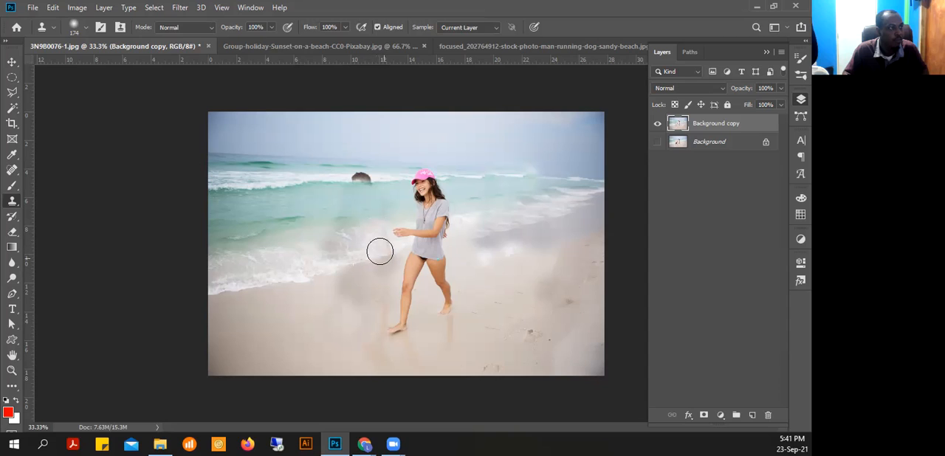
drag(349, 181, 358, 181)
click(359, 181)
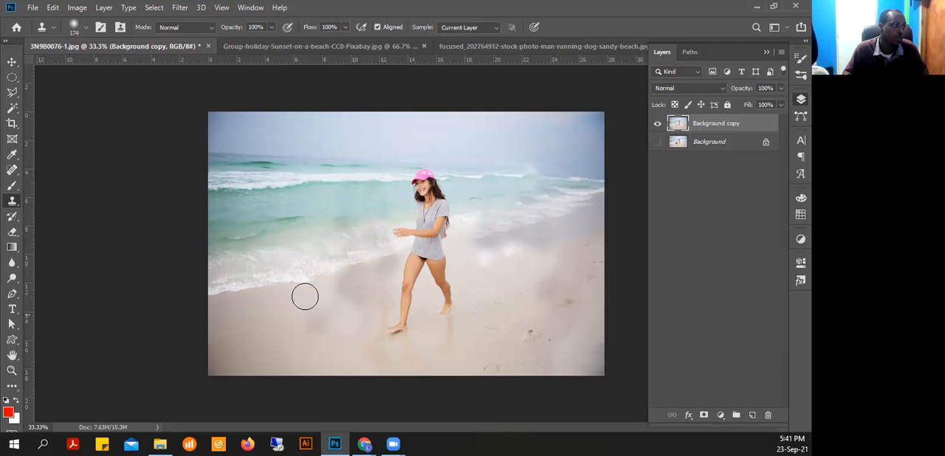
Compare the woman-only result with the original photo by toggling layer visibility, leaving both layers shown and Background copy selected
ctrl+alt+click(439, 261)
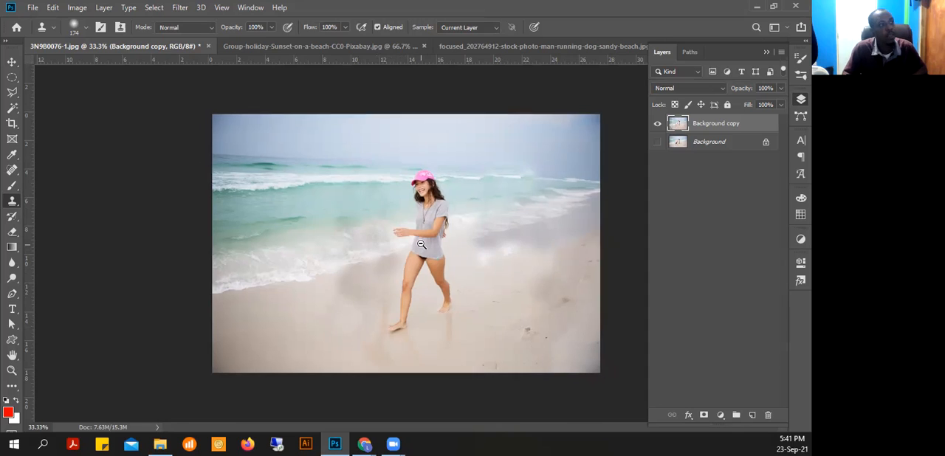
click(658, 123)
click(668, 142)
click(657, 142)
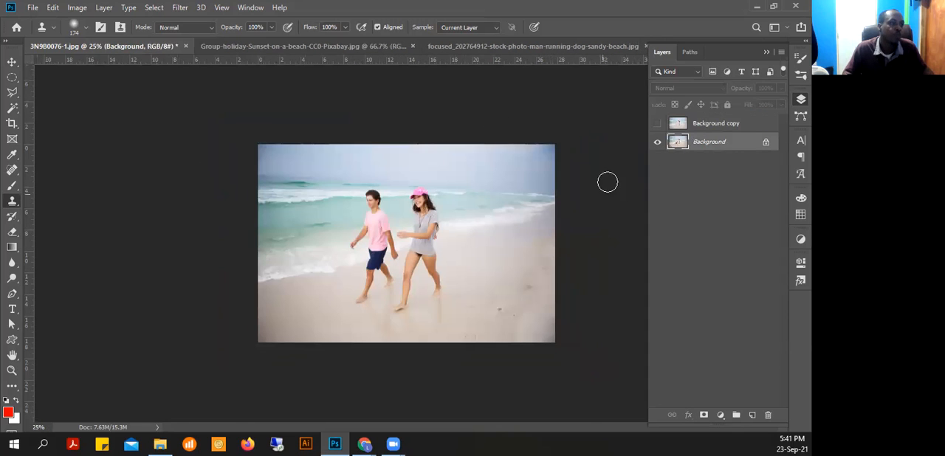
click(658, 124)
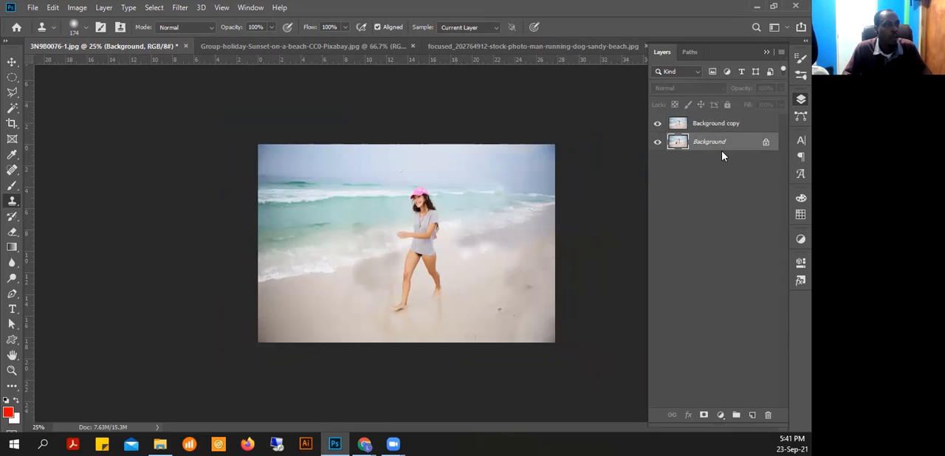
click(669, 127)
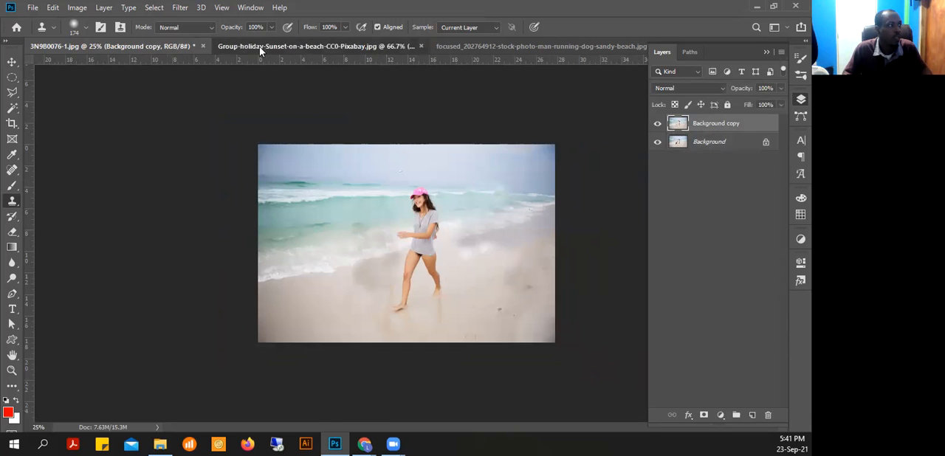
Switch to the Group-holiday-Sunset-on-a-beach image and keep the Clone Stamp as the active tool
click(260, 47)
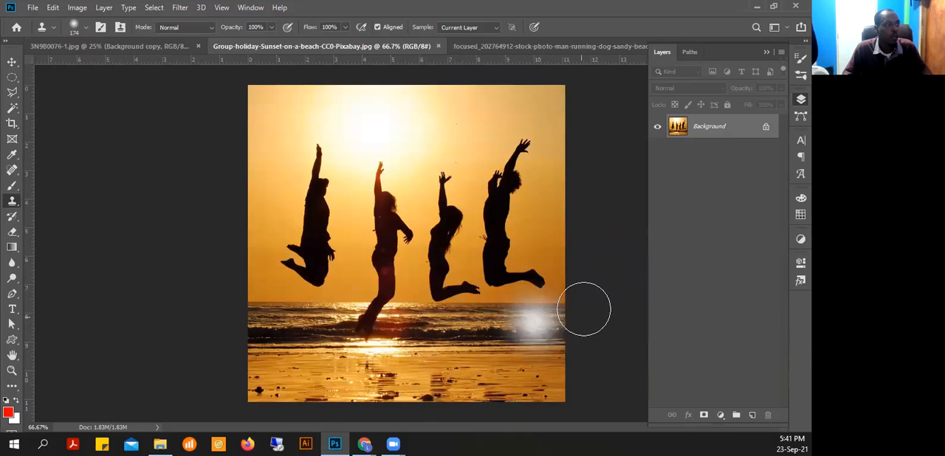
right_click(13, 205)
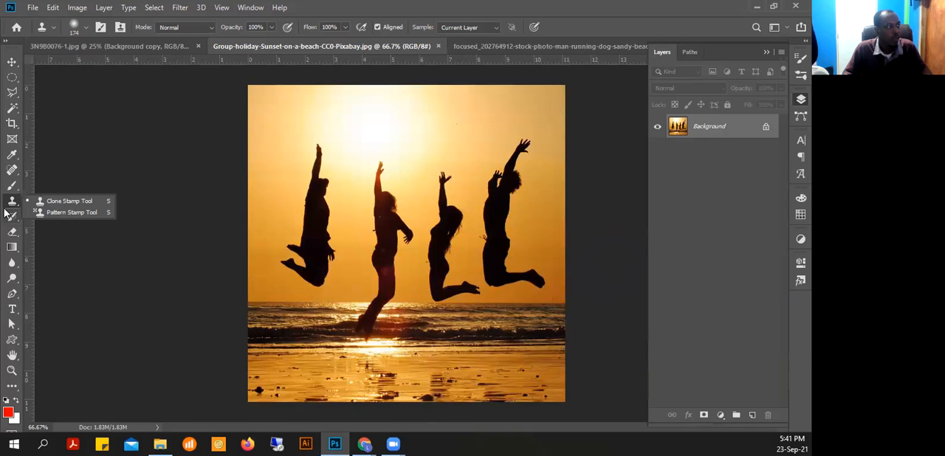
click(11, 204)
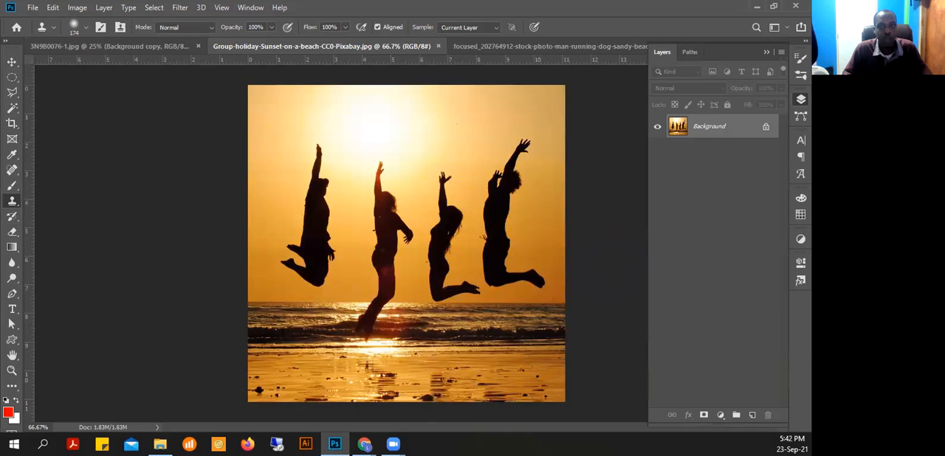